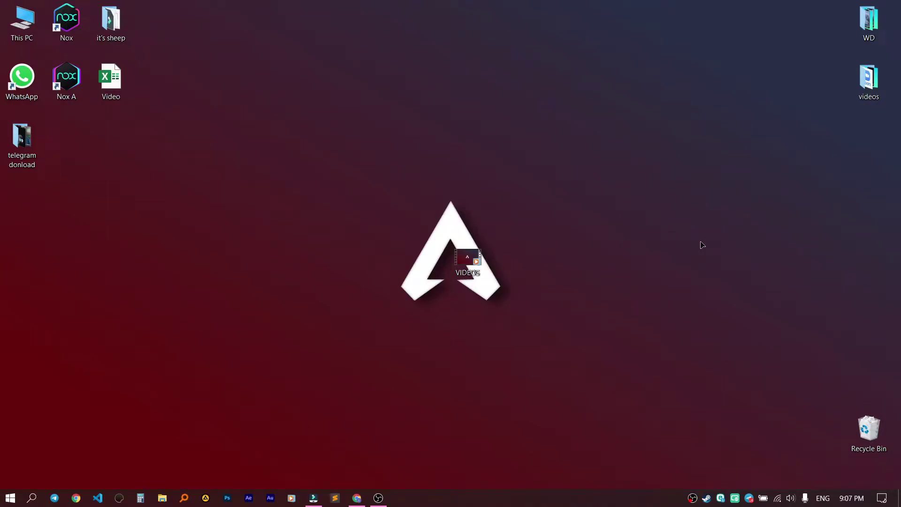
Step: Open Telegram Desktop and view the Telegram Premium page from Settings
{"action": "left_click", "coordinate": [54, 497]}
{"action": "left_click", "coordinate": [16, 31]}
{"action": "left_click", "coordinate": [61, 326]}
{"action": "left_click", "coordinate": [423, 339]}
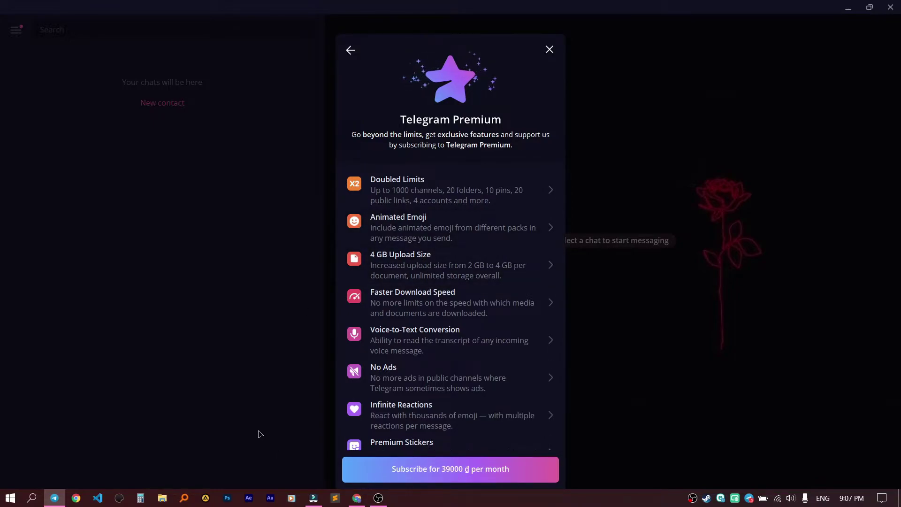
Step: Close the Premium page, hide Telegram, and create a desktop folder named 'qwerty'
{"action": "left_click", "coordinate": [709, 192]}
{"action": "left_click", "coordinate": [848, 9]}
{"action": "right_click", "coordinate": [555, 261]}
{"action": "left_click", "coordinate": [718, 390]}
{"action": "type", "text": "qwerty"}
{"action": "key", "text": "Return"}
Step: Move the VIDEOS file into qwerty and compress the folder into a zip
{"action": "left_click_drag", "start_coordinate": [468, 260], "coordinate": [557, 263]}
{"action": "right_click", "coordinate": [556, 253]}
{"action": "mouse_move", "coordinate": [587, 150]}
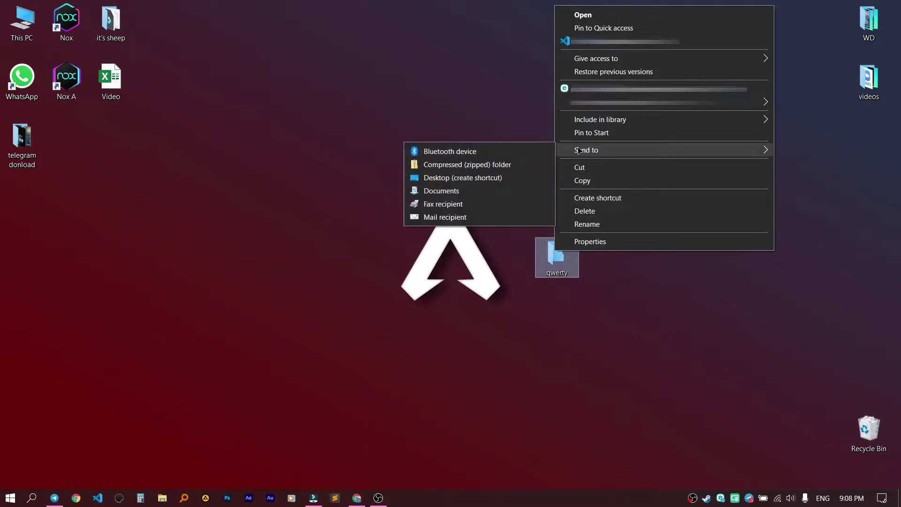
{"action": "left_click", "coordinate": [498, 168]}
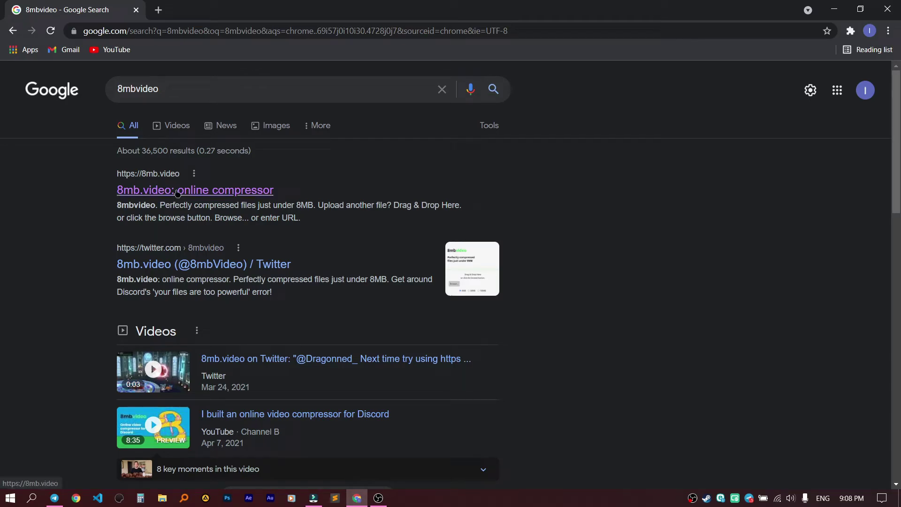
Step: Load VIDEOS.mp4 (63.4 MB) from the qwerty folder into 8mb.video and compress it to 8 MB
{"action": "left_click", "coordinate": [182, 191]}
{"action": "left_click", "coordinate": [329, 280]}
{"action": "left_click", "coordinate": [225, 108]}
{"action": "double_click", "coordinate": [225, 108]}
{"action": "left_click", "coordinate": [151, 86]}
{"action": "left_click", "coordinate": [300, 266]}
{"action": "left_click", "coordinate": [414, 388]}
{"action": "left_click_drag", "start_coordinate": [897, 215], "coordinate": [898, 306]}
Step: Download the compressed 7.21 MB mp4 from the 8mb.video page
{"action": "left_click", "coordinate": [392, 397]}
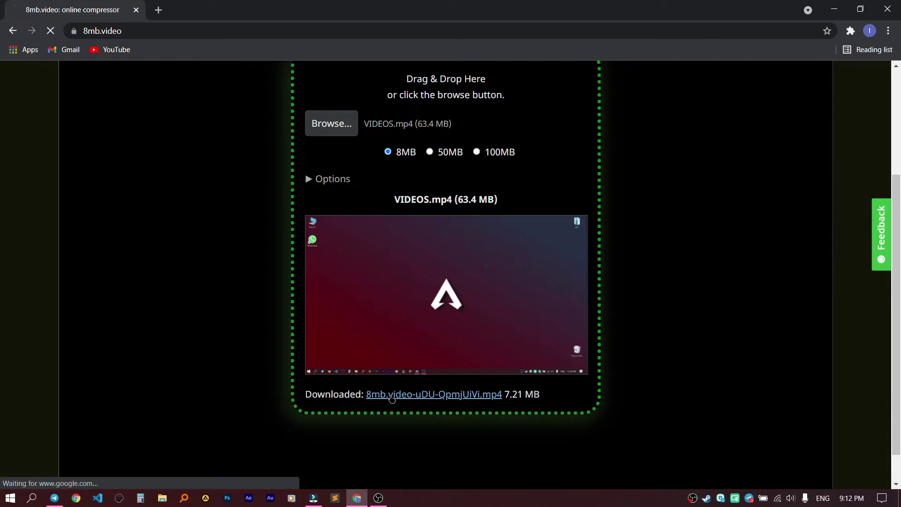